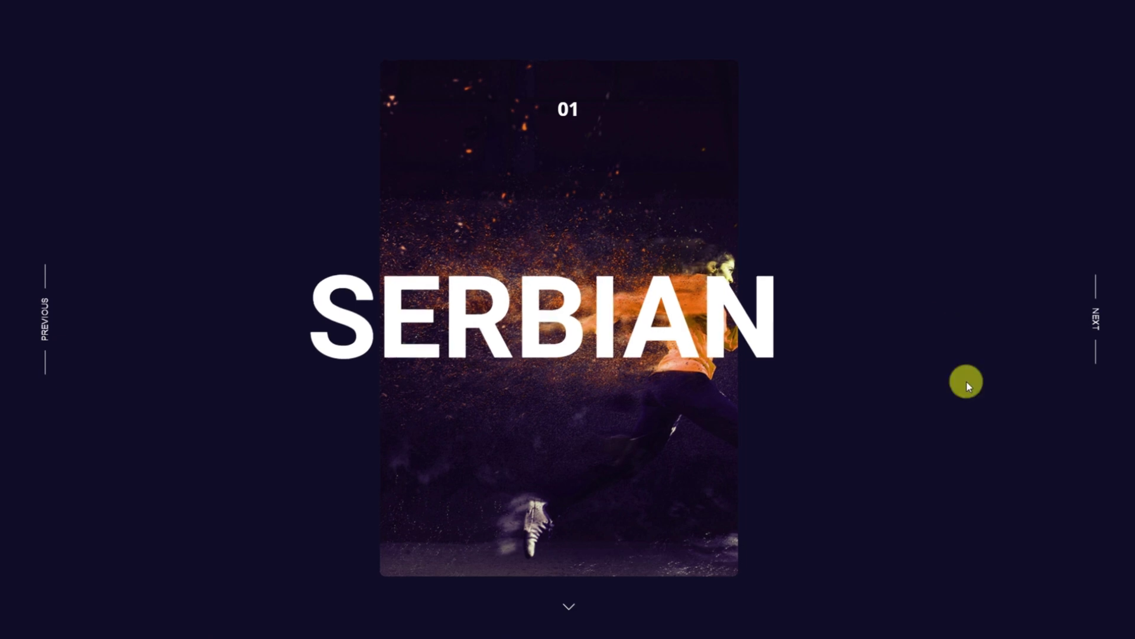
# Step: Advance the finished Prism slider preview to its next photo slide
pyautogui.click(1097, 329)
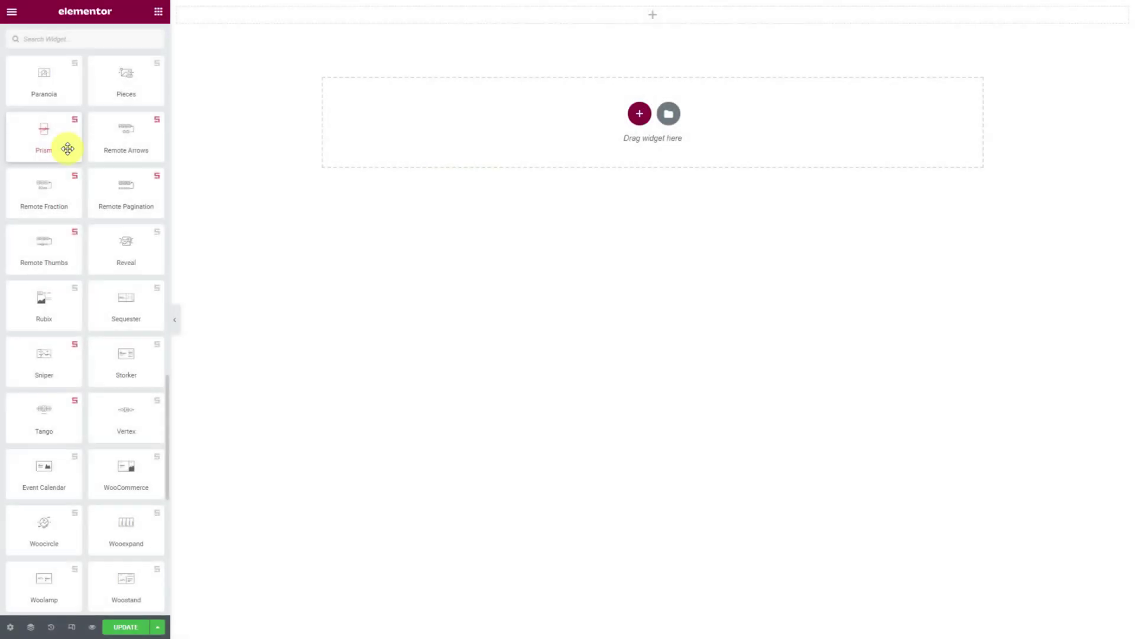
# Step: Drop the Prism widget onto the empty page and switch off the preview title toggle
pyautogui.moveTo(68, 149); pyautogui.dragTo(647, 20)
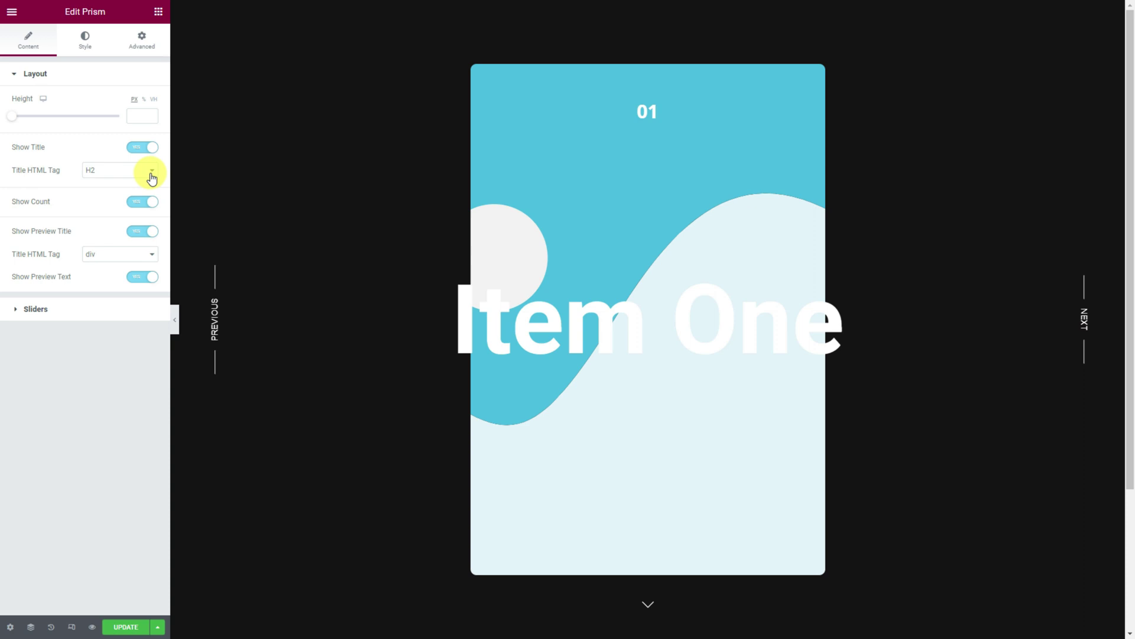
pyautogui.click(144, 232)
# Step: Open the Item One slide and replace its title with 'Serbian'
pyautogui.click(66, 315)
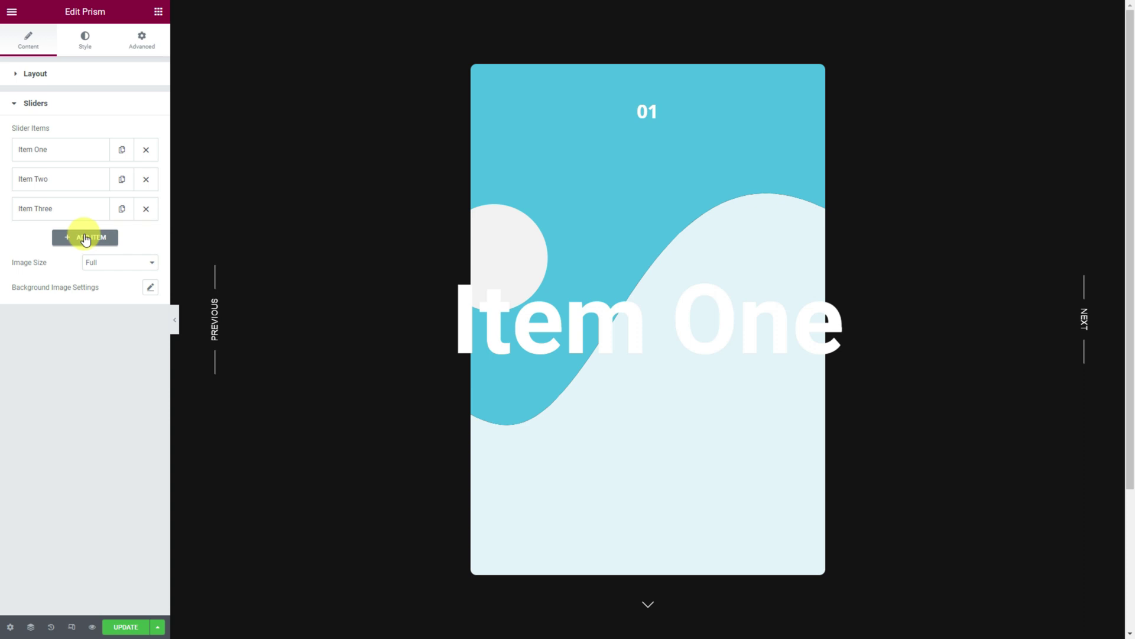
pyautogui.click(78, 152)
pyautogui.tripleClick(64, 193)
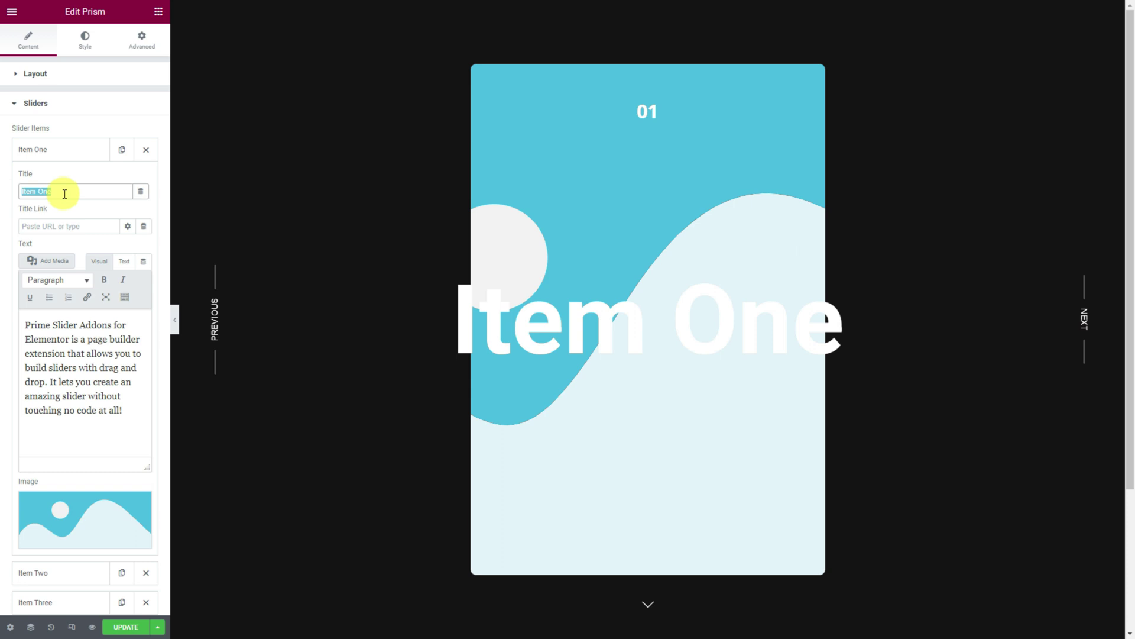
pyautogui.write('Serbian')
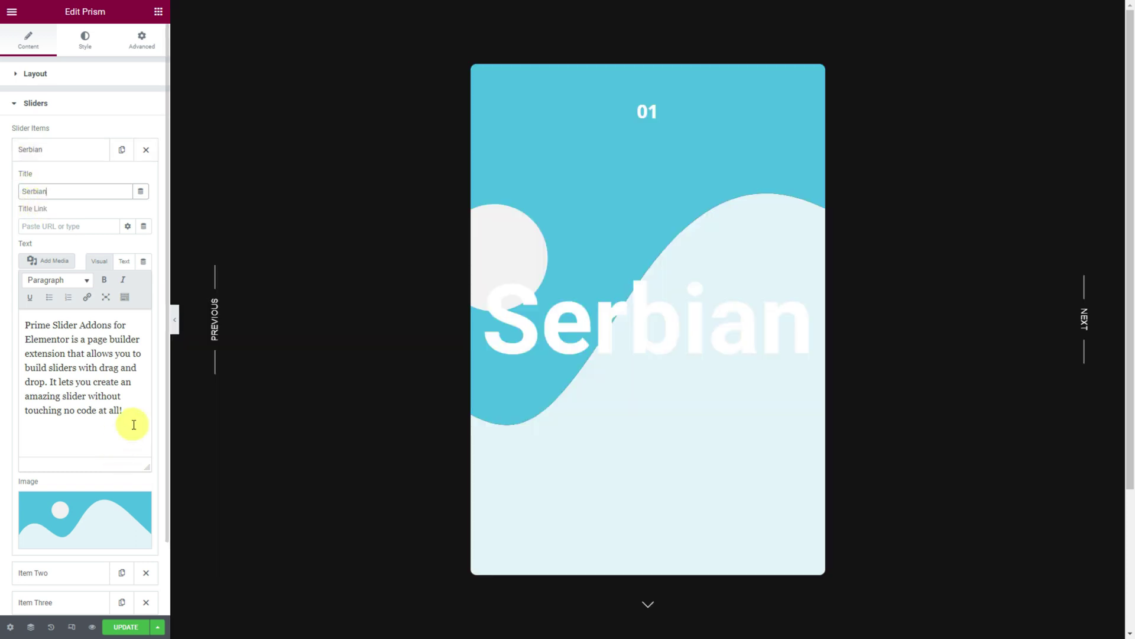
pyautogui.moveTo(130, 418); pyautogui.dragTo(25, 324)
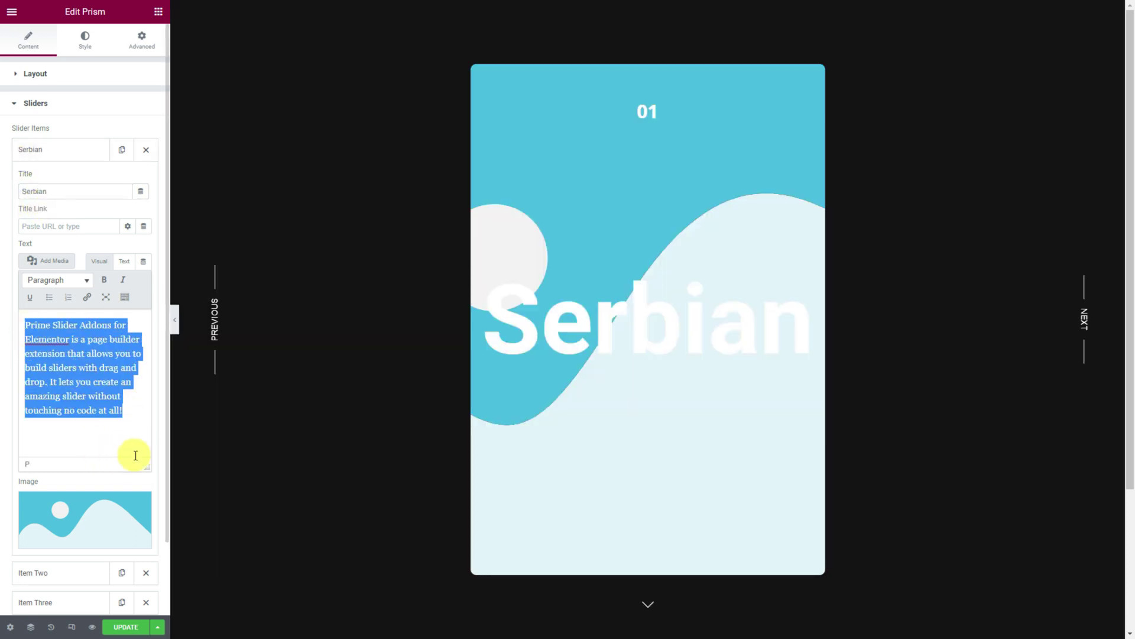
# Step: Set the orange runner photo as the first slide's image
pyautogui.click(93, 519)
pyautogui.scroll(-2, 503, 414)
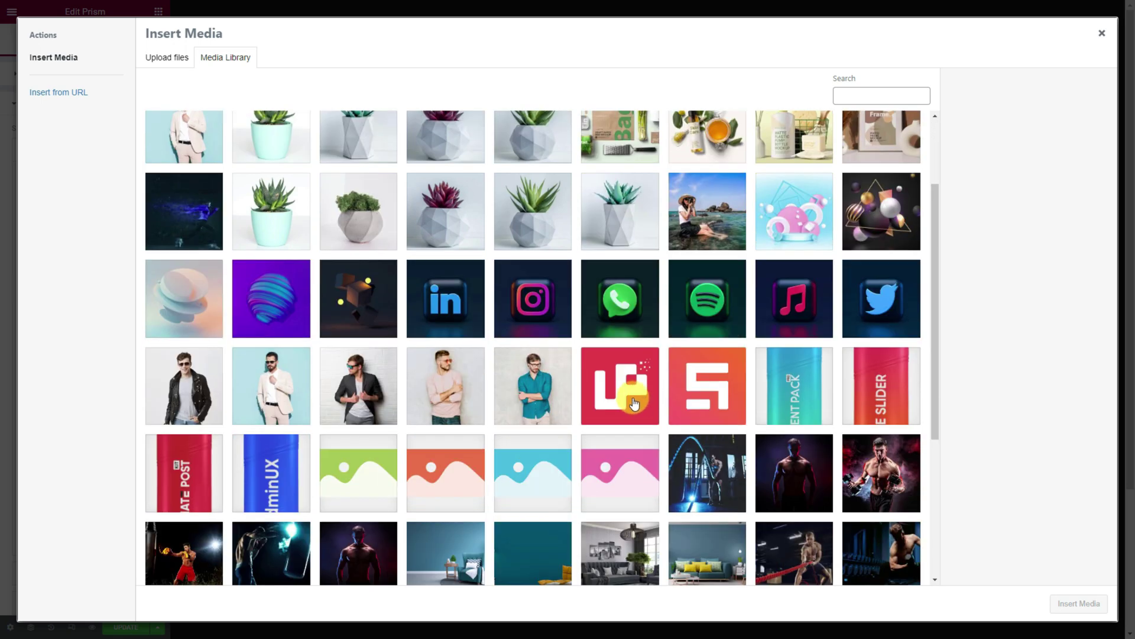
pyautogui.scroll(-3, 533, 399)
pyautogui.click(301, 502)
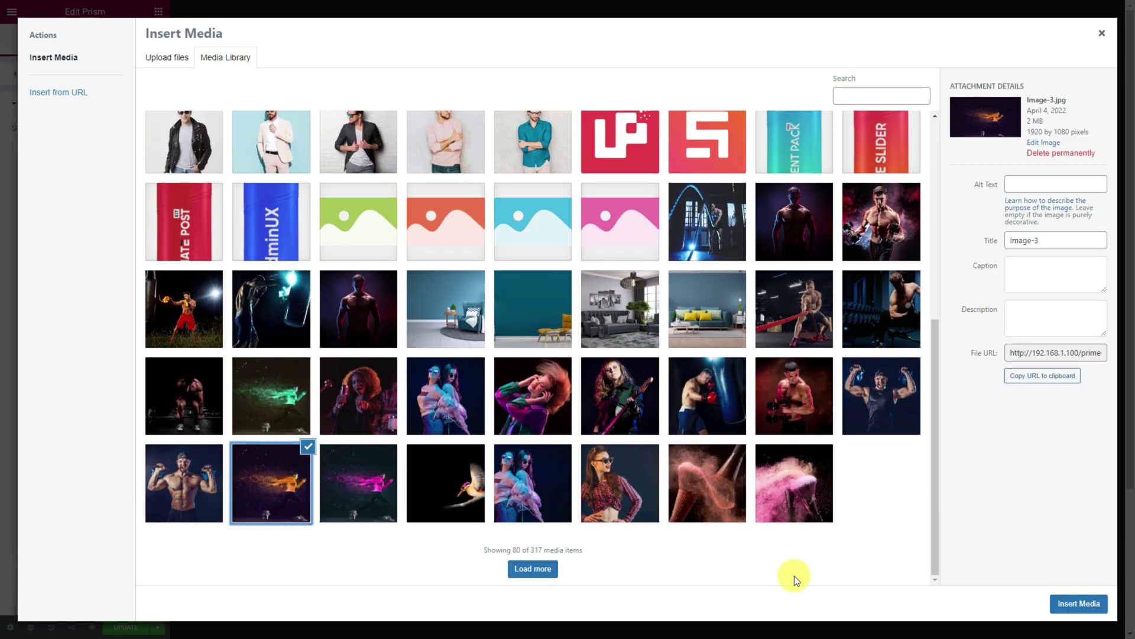
pyautogui.click(1079, 603)
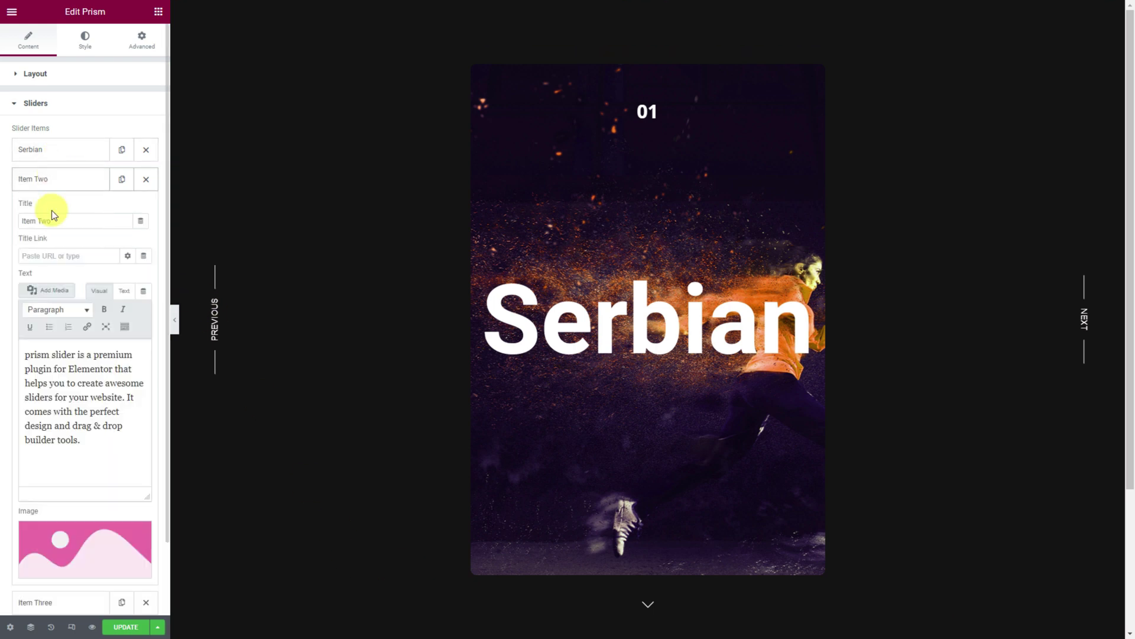
pyautogui.write('Norrman')
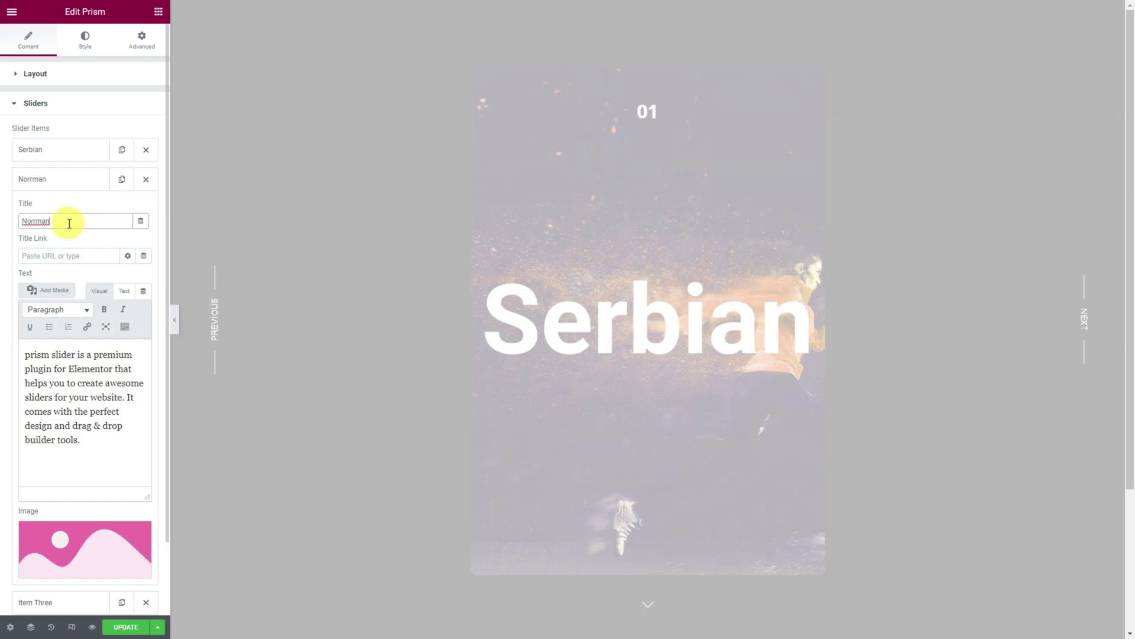
# Step: Give the second slide, Norrman, the green runner photo
pyautogui.click(93, 545)
pyautogui.scroll(-5, 497, 464)
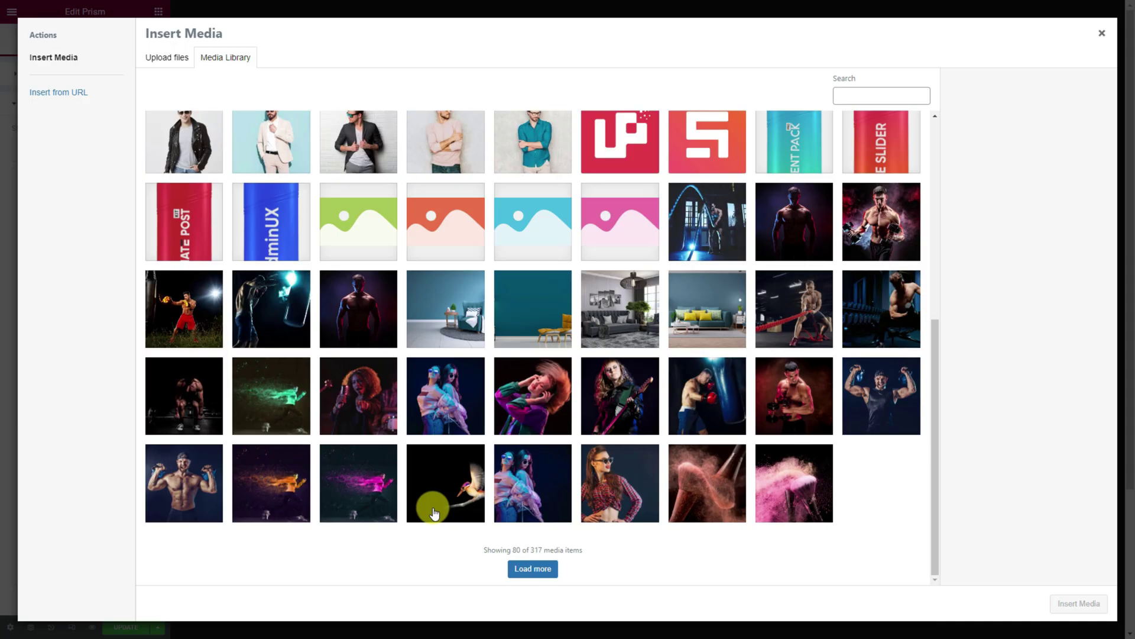
pyautogui.click(269, 395)
pyautogui.click(1079, 604)
# Step: Title the third slide 'Scenario' and give it the pink runner photo
pyautogui.click(61, 208)
pyautogui.tripleClick(84, 250)
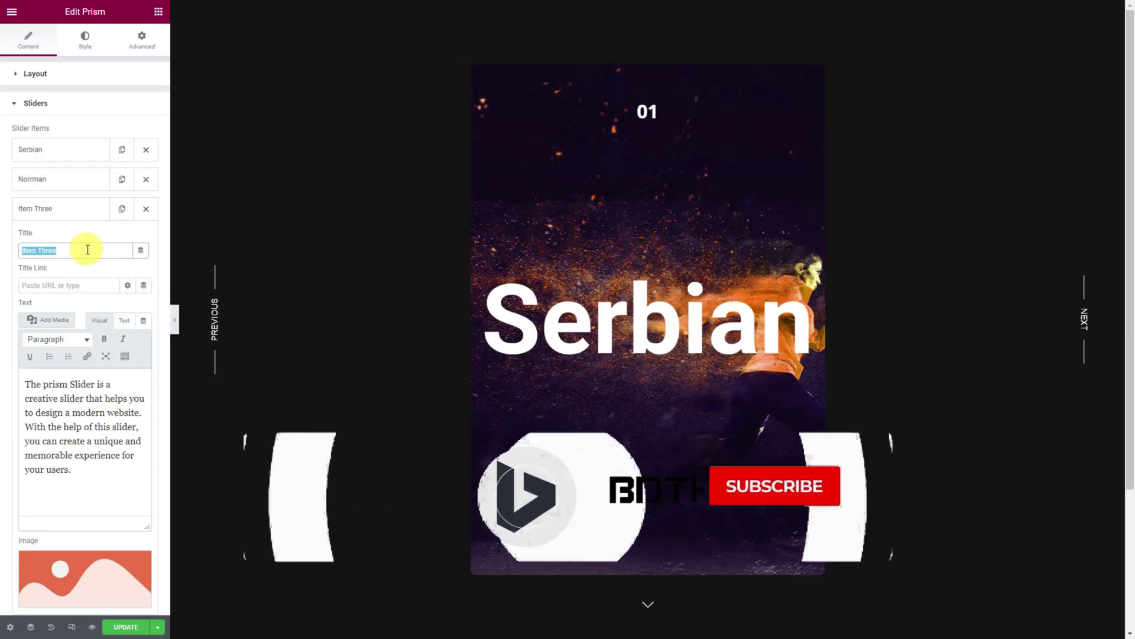
pyautogui.write('Scenario')
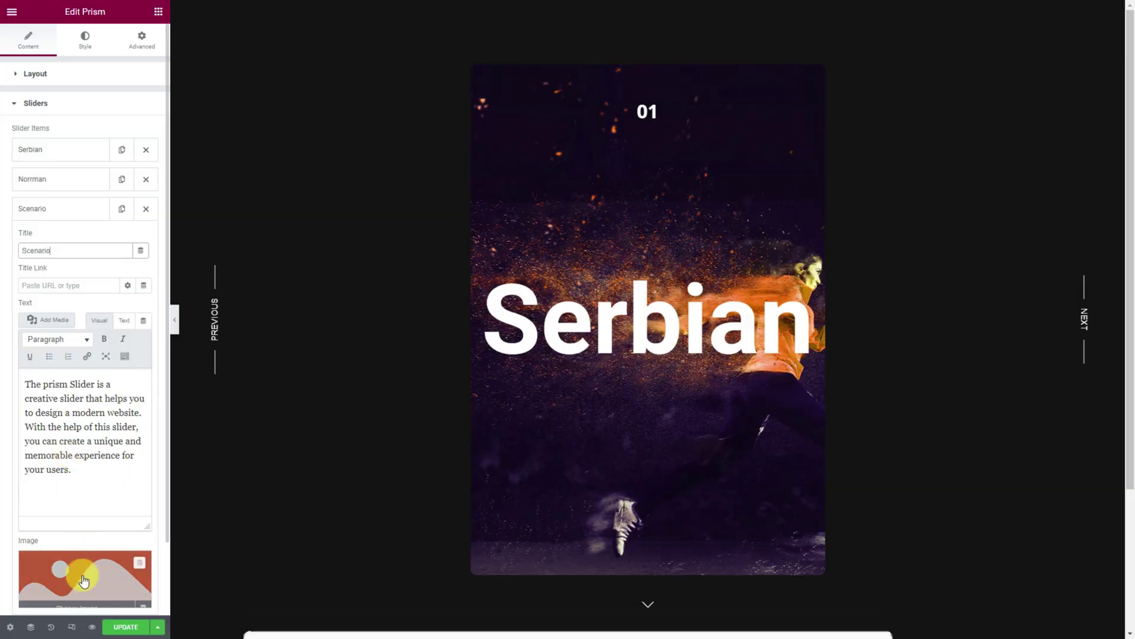
pyautogui.click(111, 573)
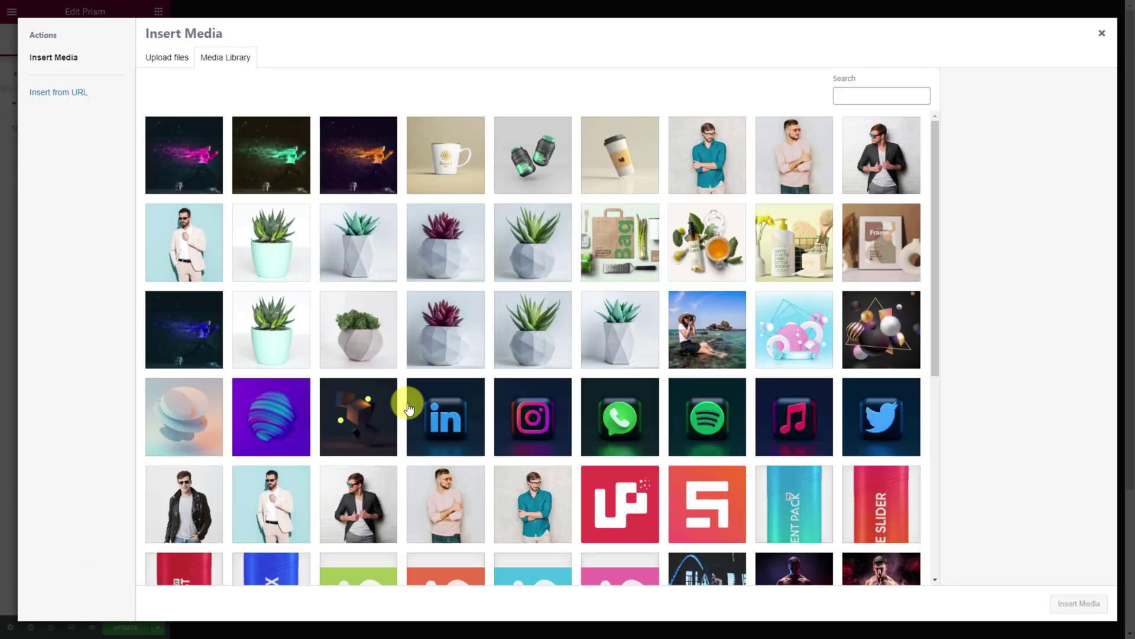
pyautogui.scroll(-5, 405, 400)
pyautogui.click(359, 484)
pyautogui.click(1055, 602)
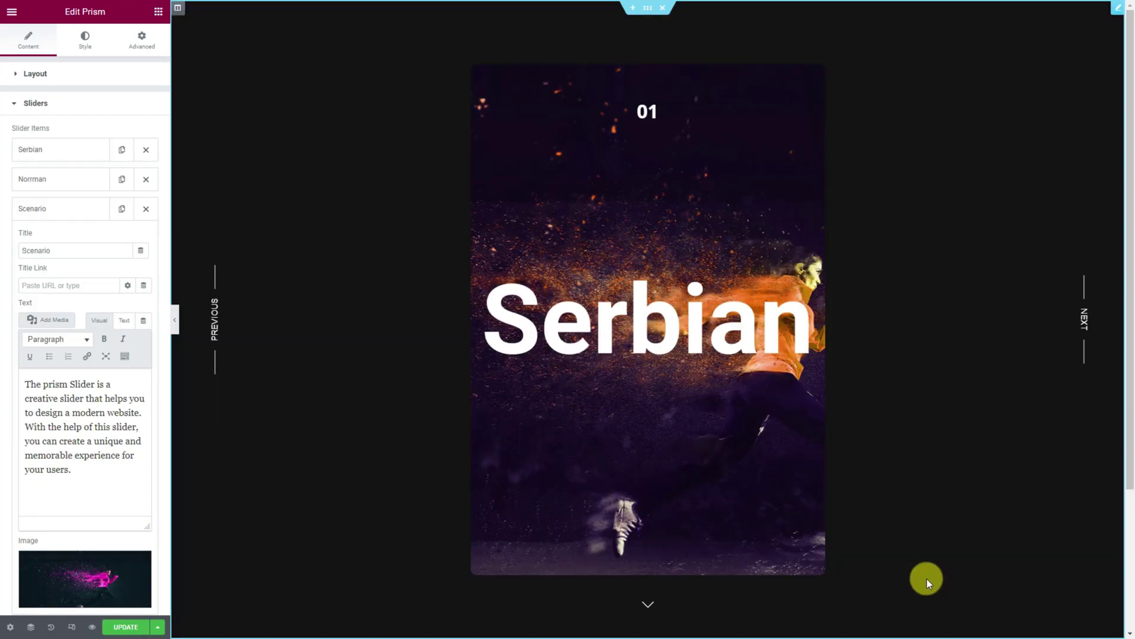
# Step: Preview the Norrman and Scenario slides and keep Image Size at Full
pyautogui.click(1084, 329)
pyautogui.click(1086, 329)
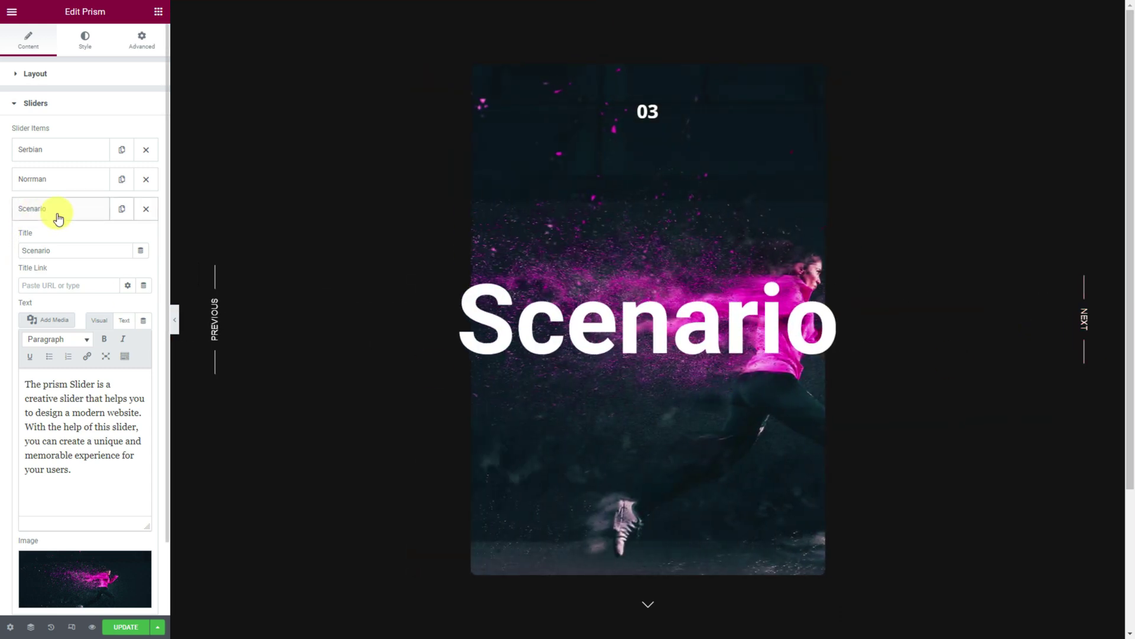
pyautogui.click(57, 215)
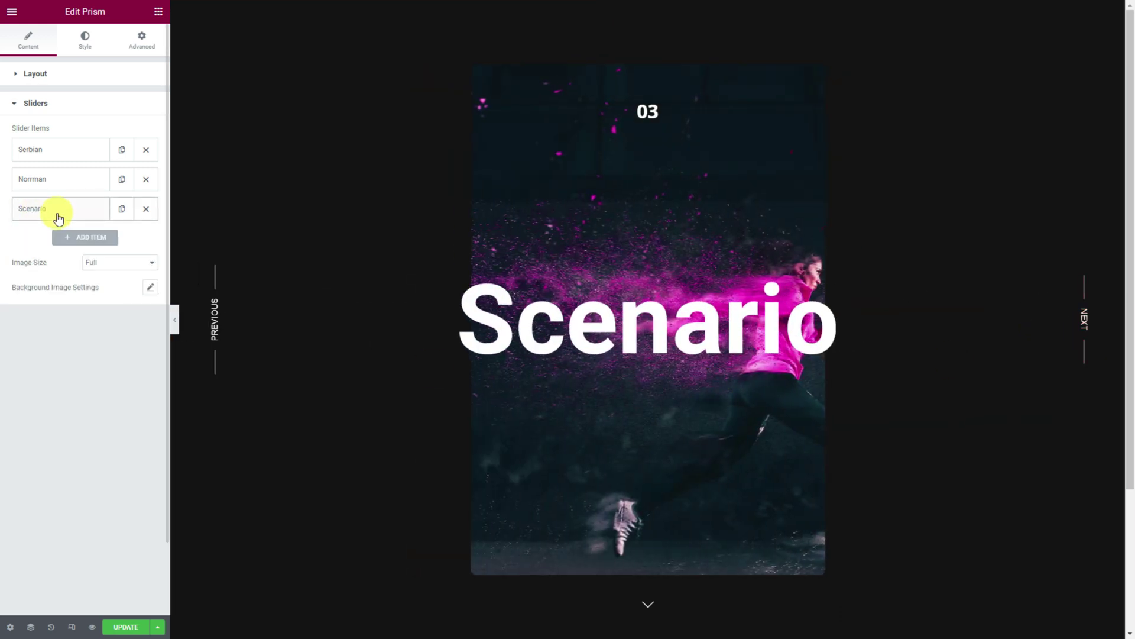
pyautogui.click(111, 269)
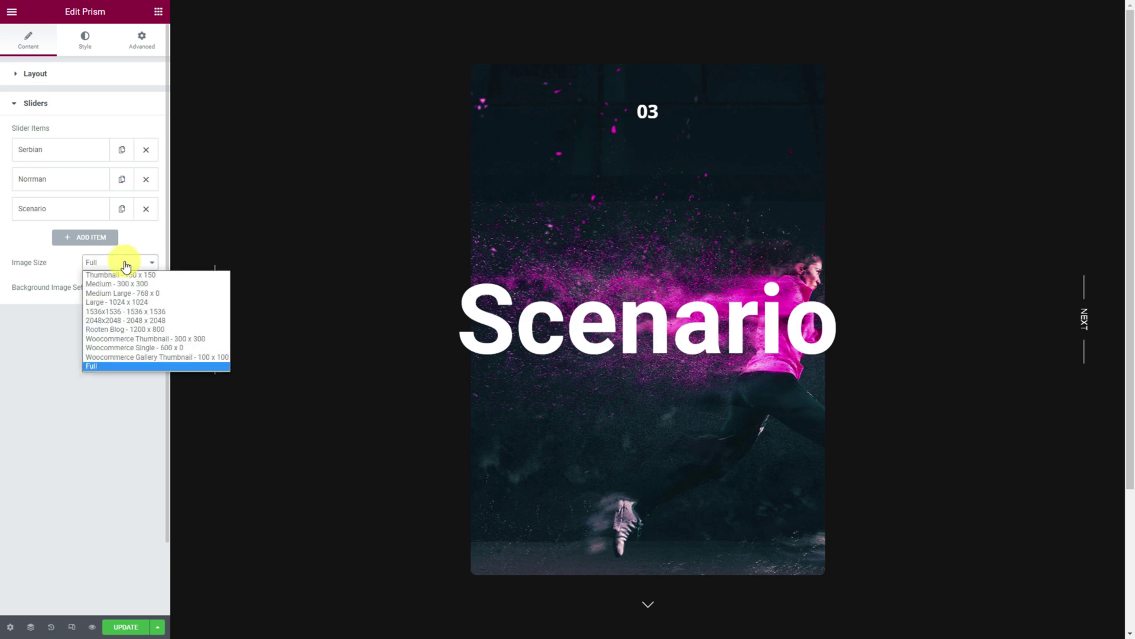
pyautogui.click(58, 258)
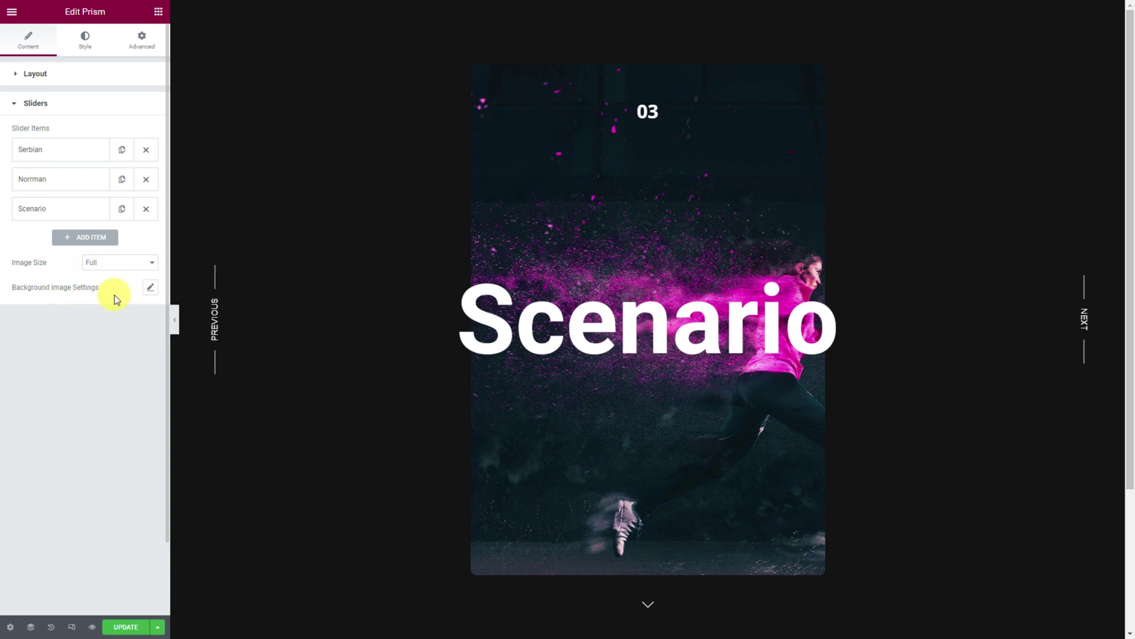
# Step: Give the slider a Classic background with colour #120F29
pyautogui.click(87, 54)
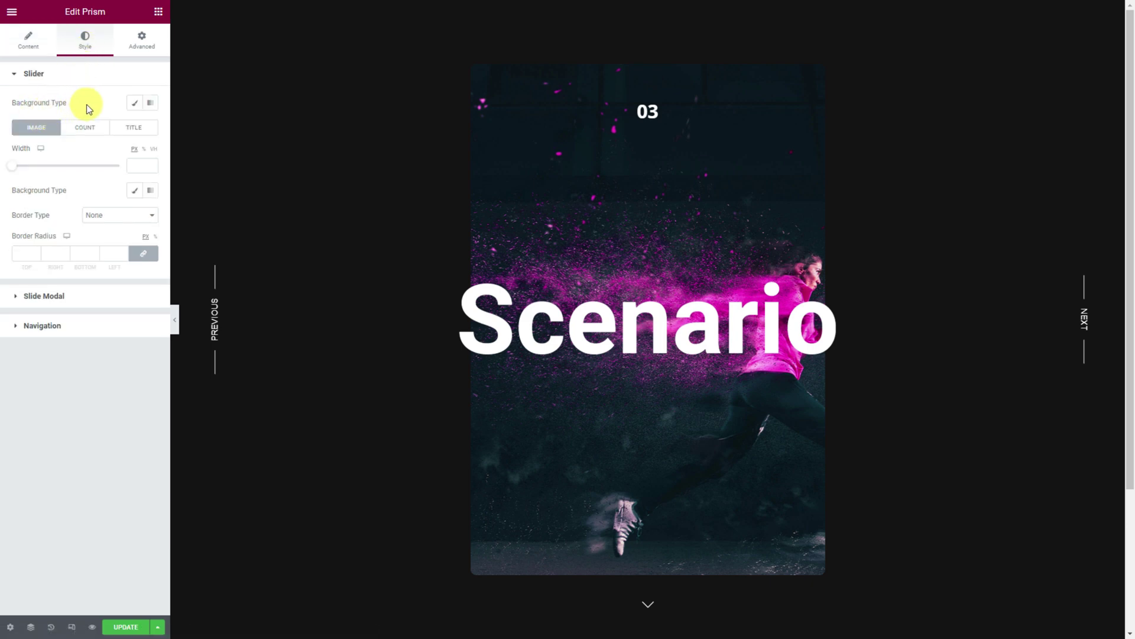
pyautogui.click(135, 103)
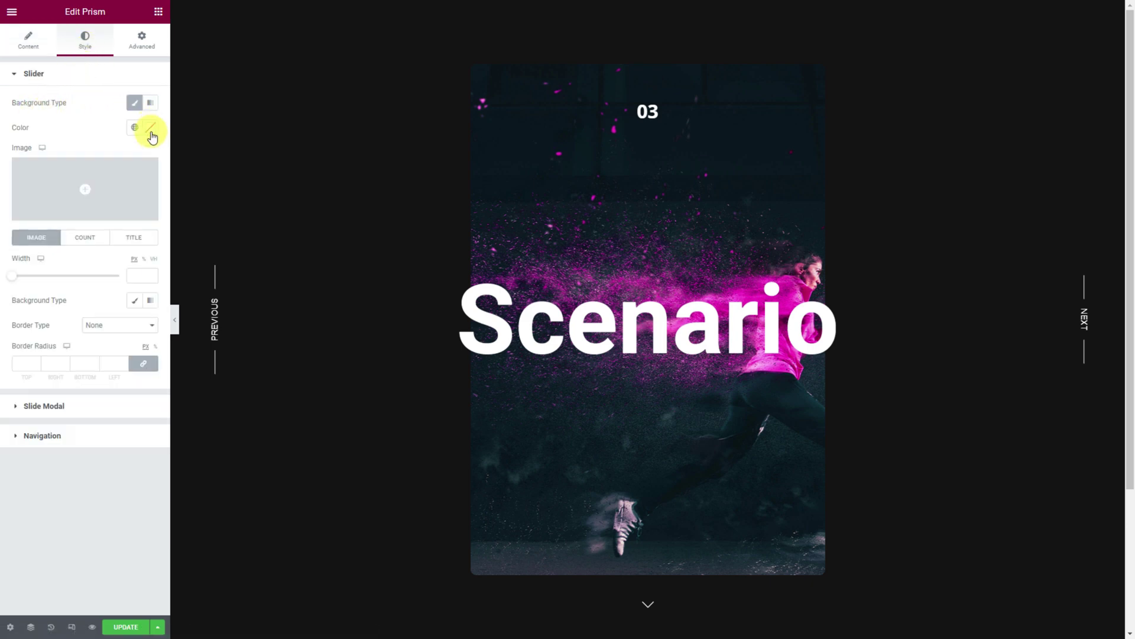
pyautogui.click(149, 127)
pyautogui.click(136, 308)
pyautogui.write('#120F29')
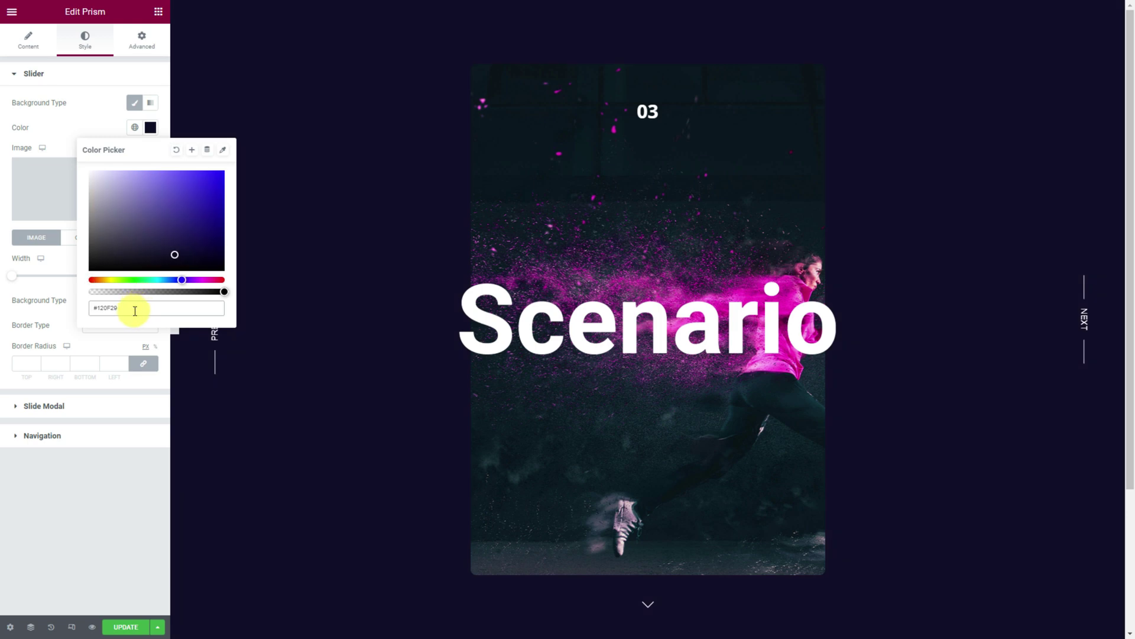
pyautogui.click(66, 135)
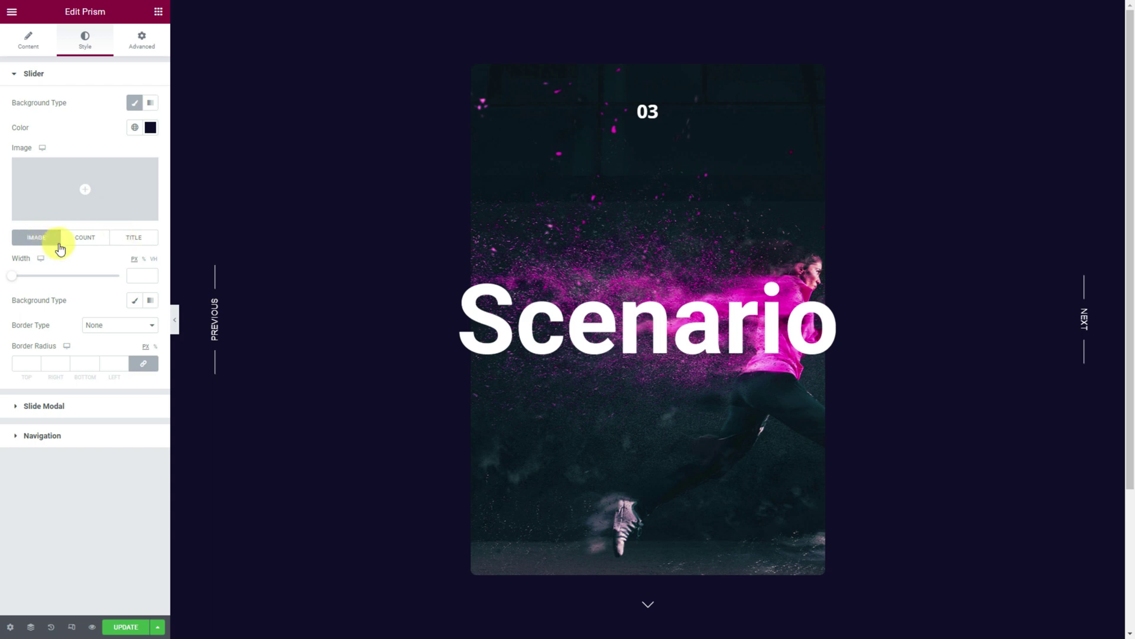
# Step: Set the slide title typography transform to Uppercase
pyautogui.click(82, 238)
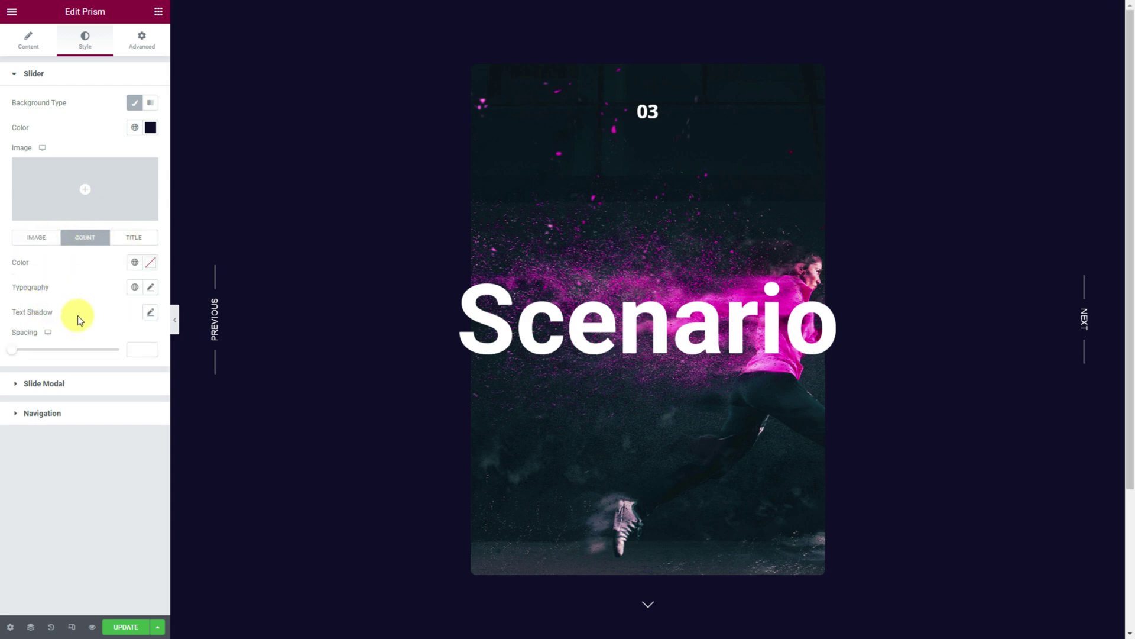
pyautogui.click(135, 237)
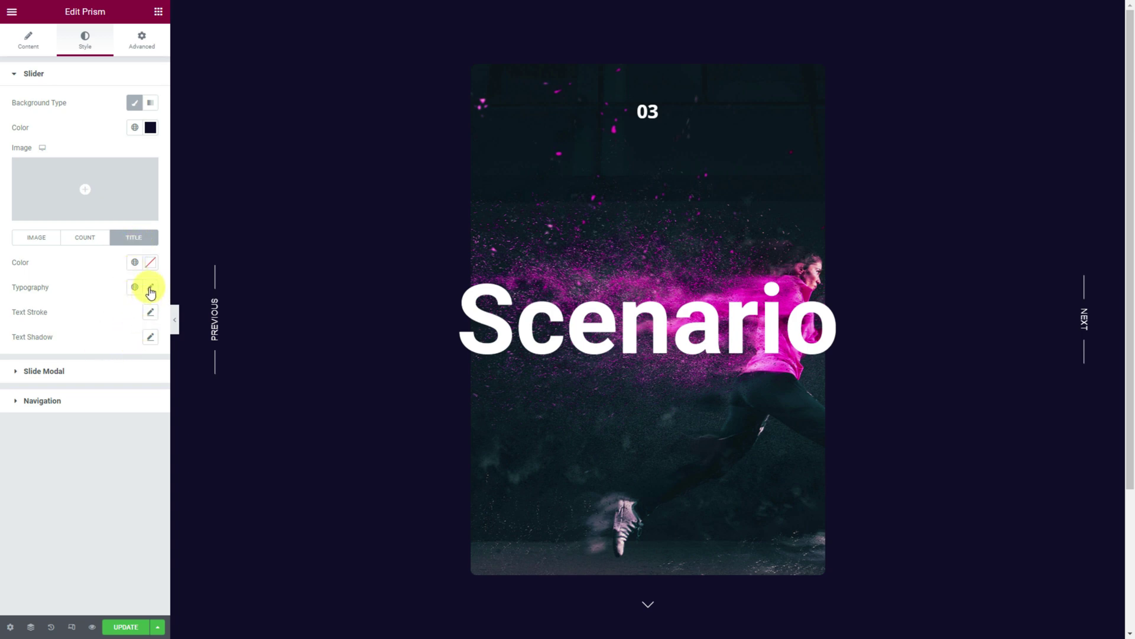
pyautogui.click(150, 288)
pyautogui.click(107, 431)
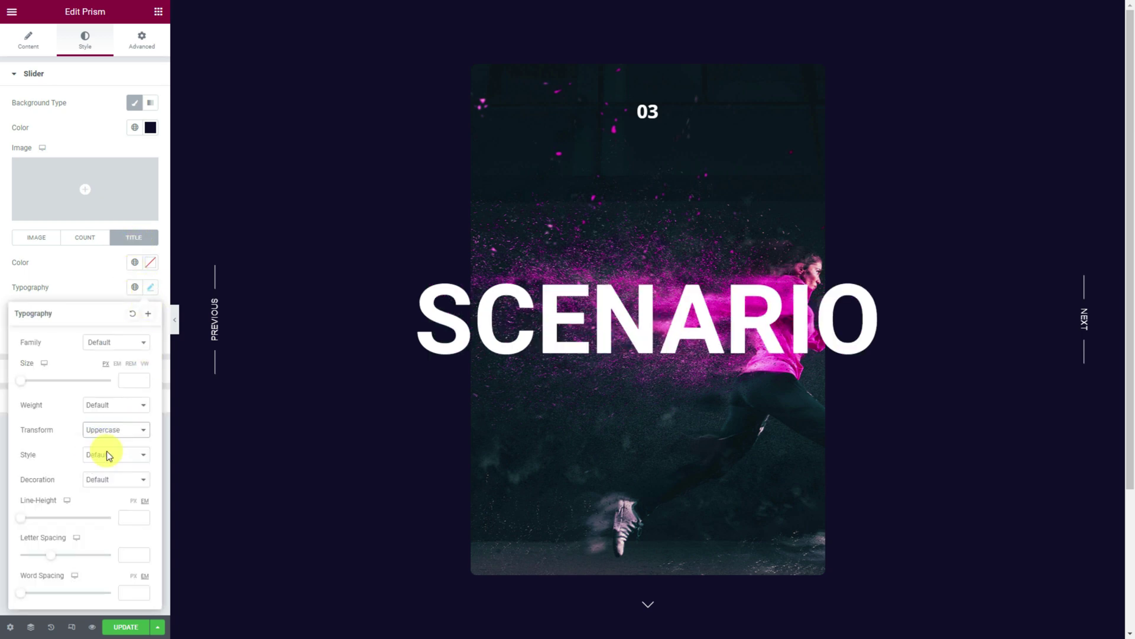
pyautogui.click(105, 286)
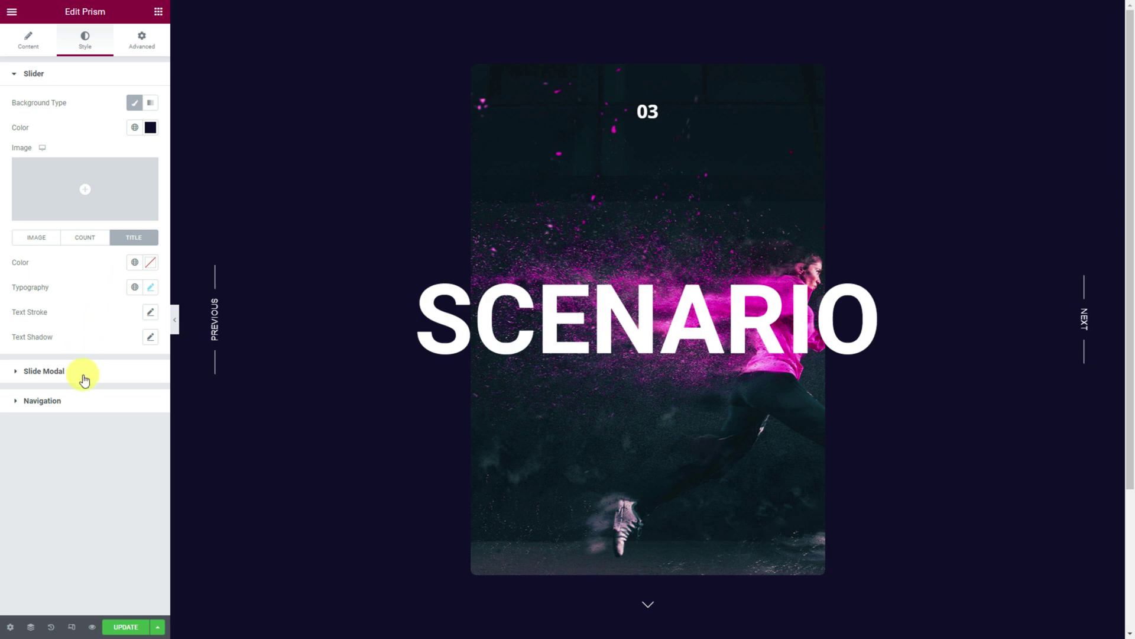
# Step: Open the Scenario slide modal and set its description text colour to #FFFFFFD1
pyautogui.click(84, 376)
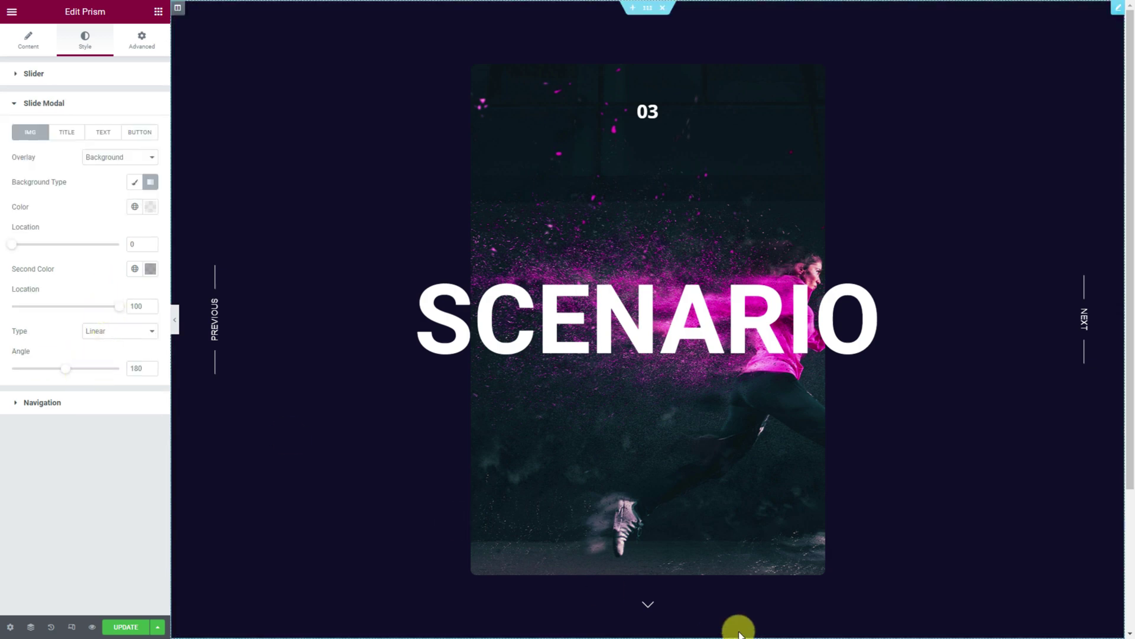
pyautogui.click(652, 611)
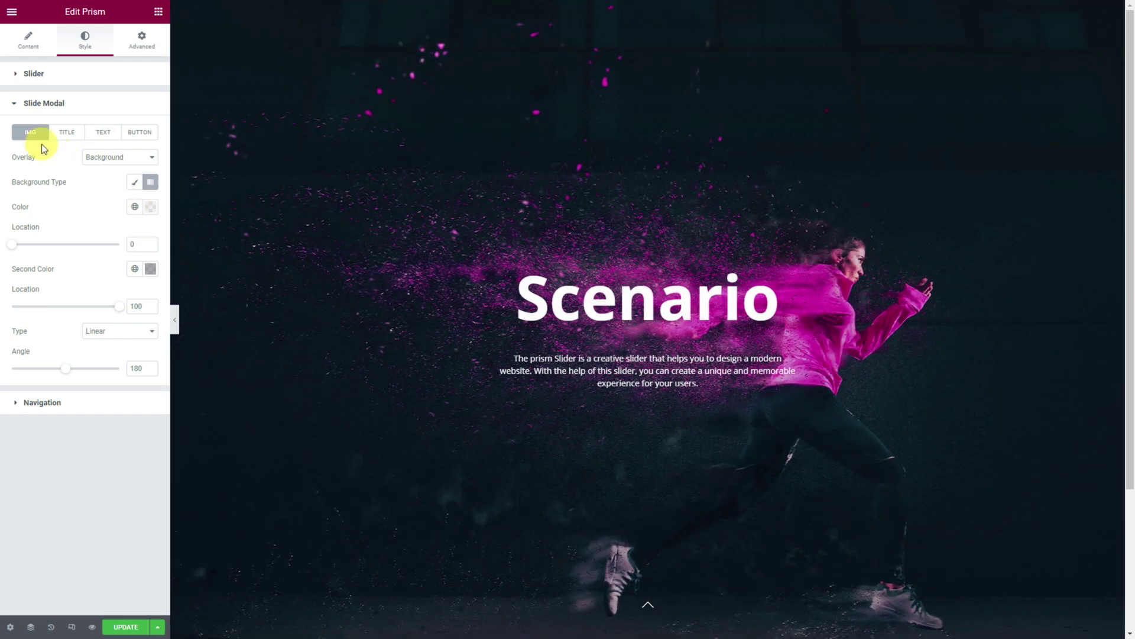
pyautogui.click(70, 140)
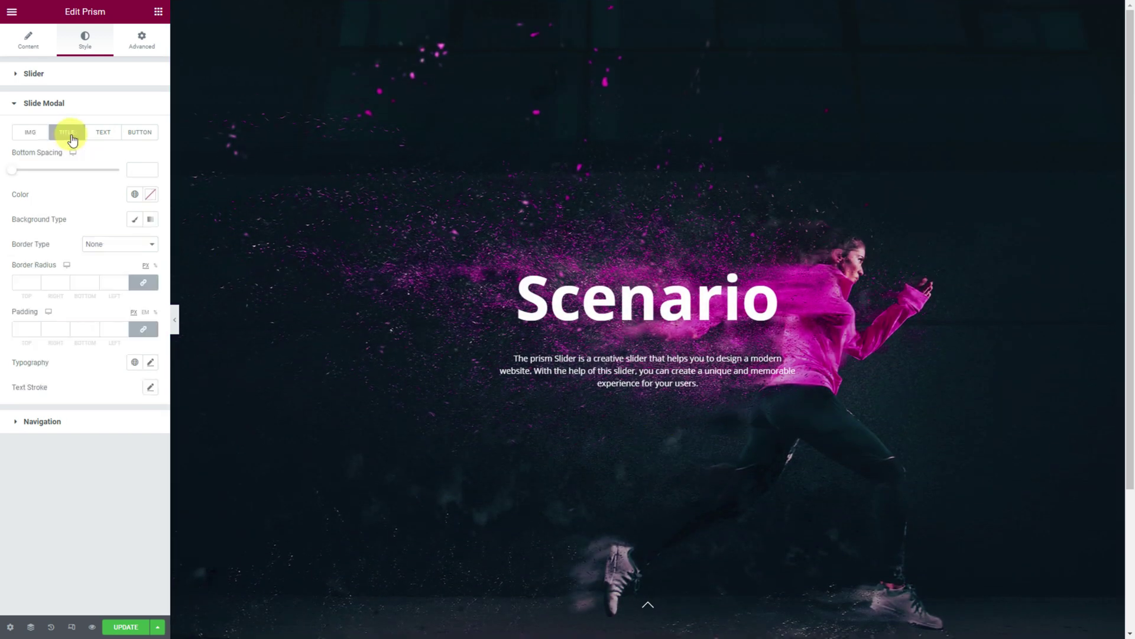
pyautogui.click(102, 138)
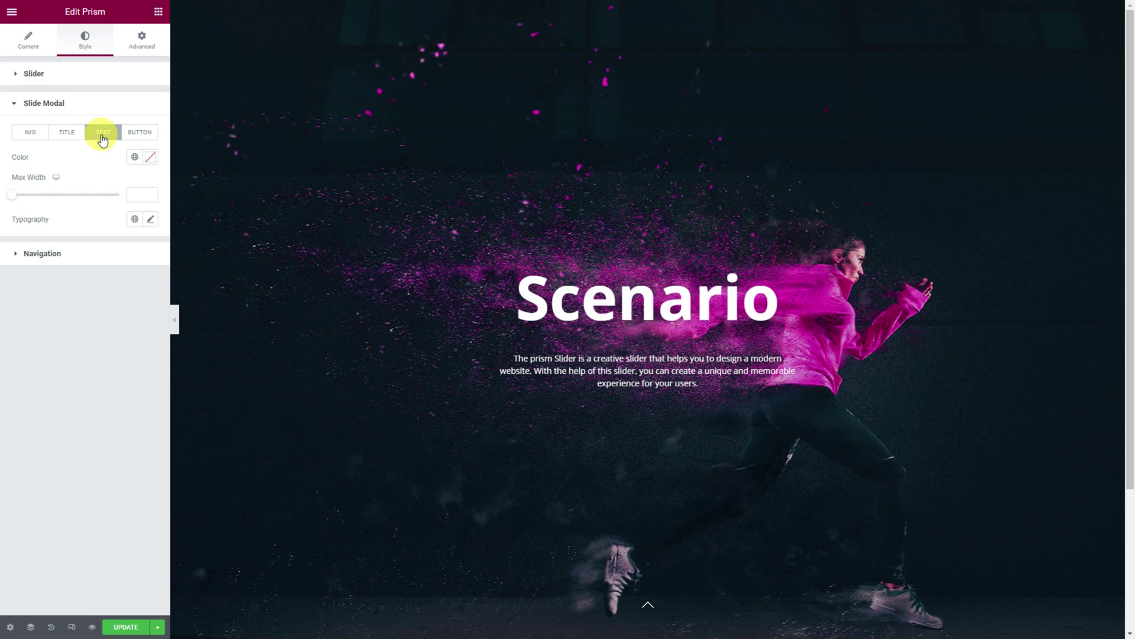
pyautogui.click(150, 163)
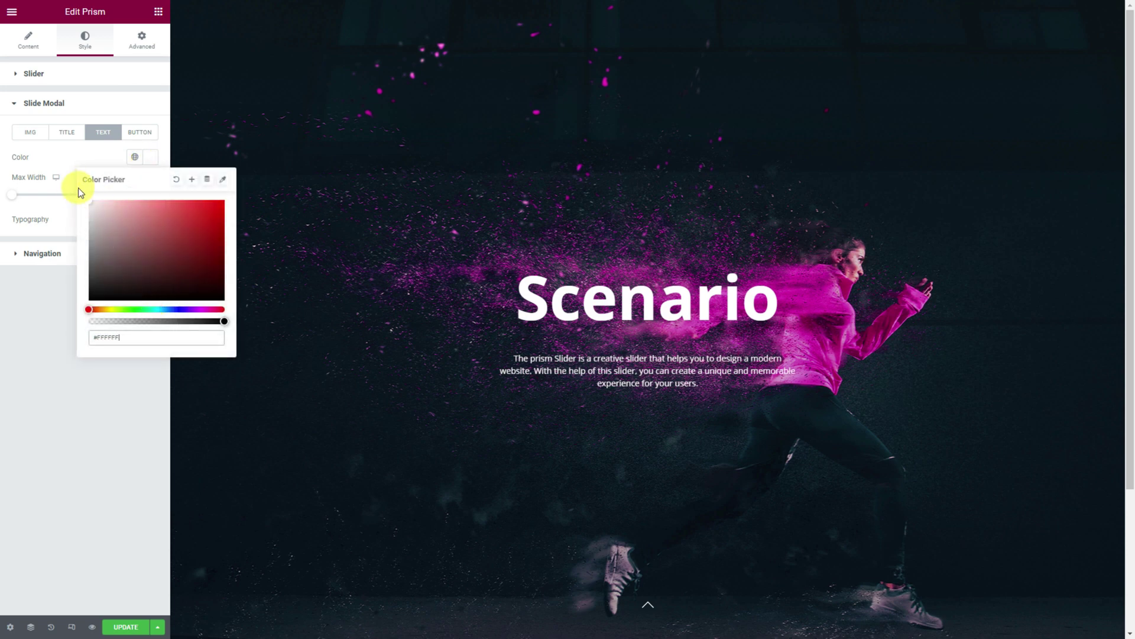
pyautogui.moveTo(226, 323); pyautogui.dragTo(201, 323)
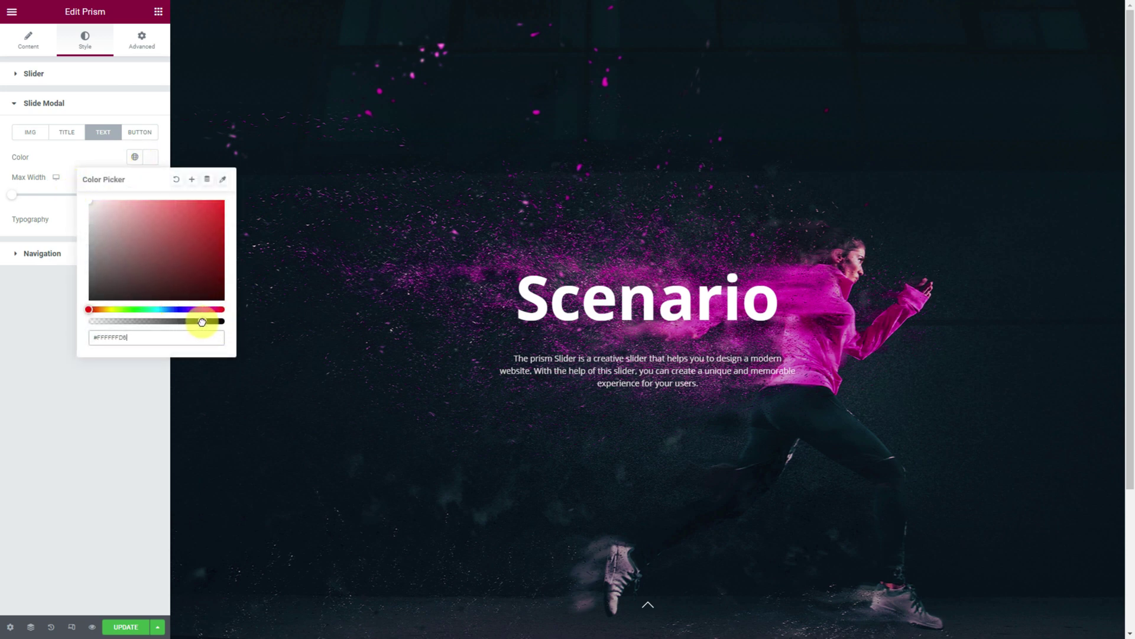
pyautogui.click(84, 158)
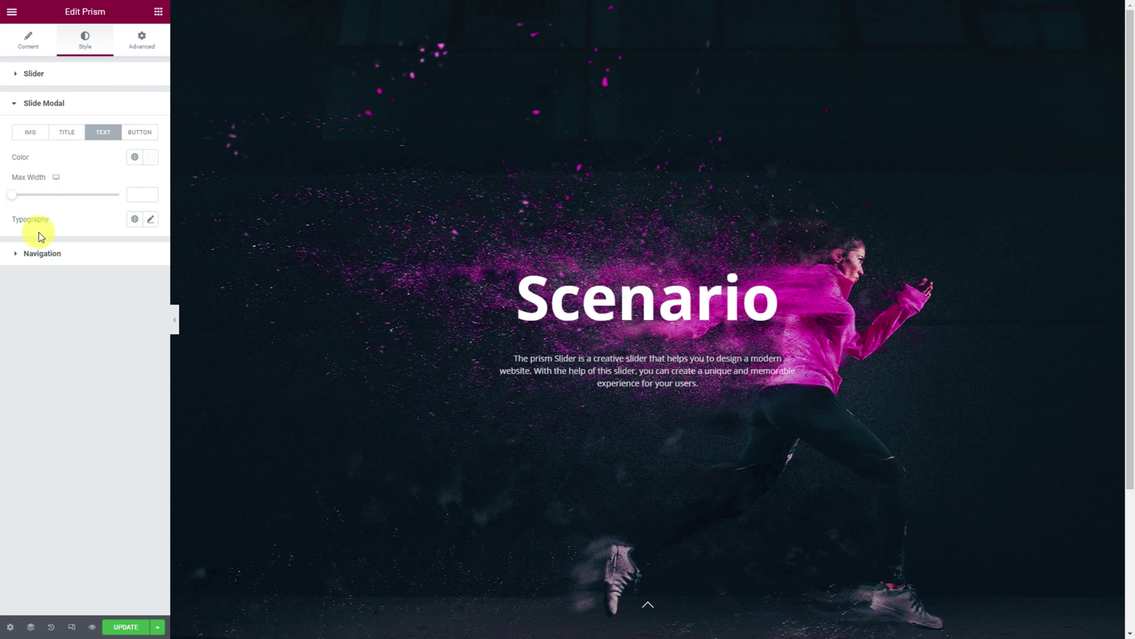
pyautogui.click(80, 254)
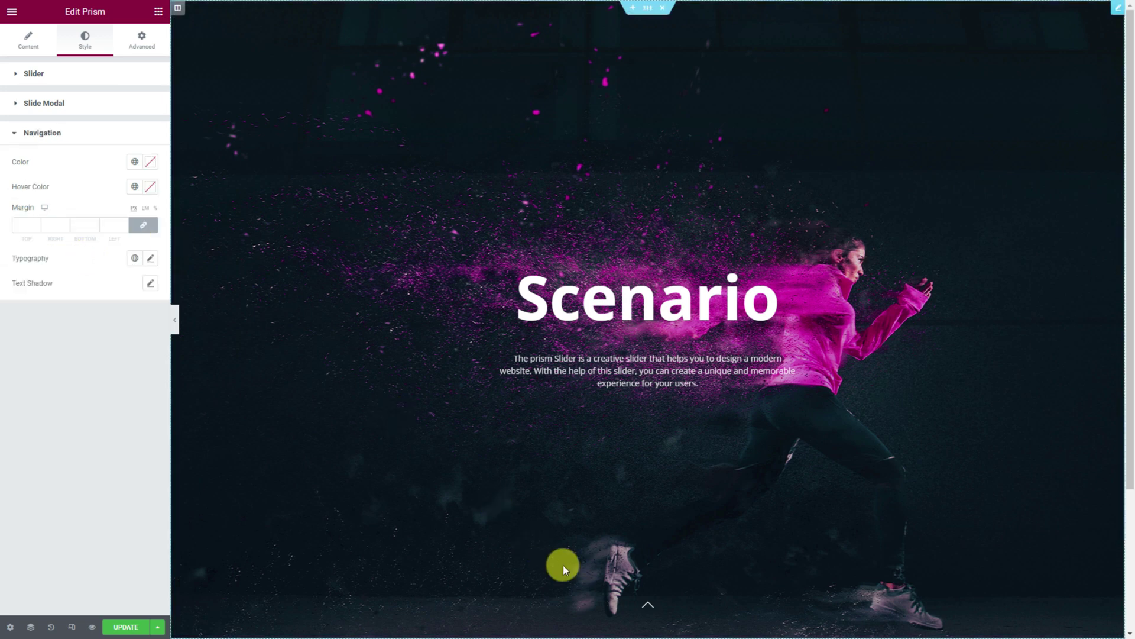
# Step: Set the navigation hover colour to yellow #FEFF00 and update the page
pyautogui.click(645, 606)
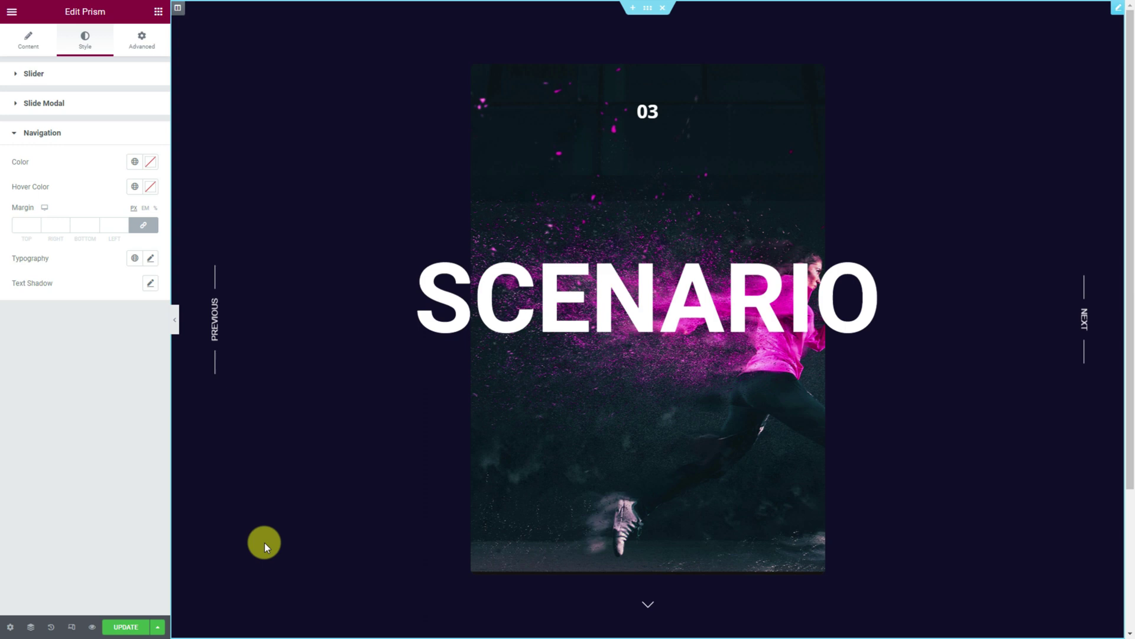
pyautogui.click(150, 187)
pyautogui.moveTo(92, 340); pyautogui.dragTo(111, 339)
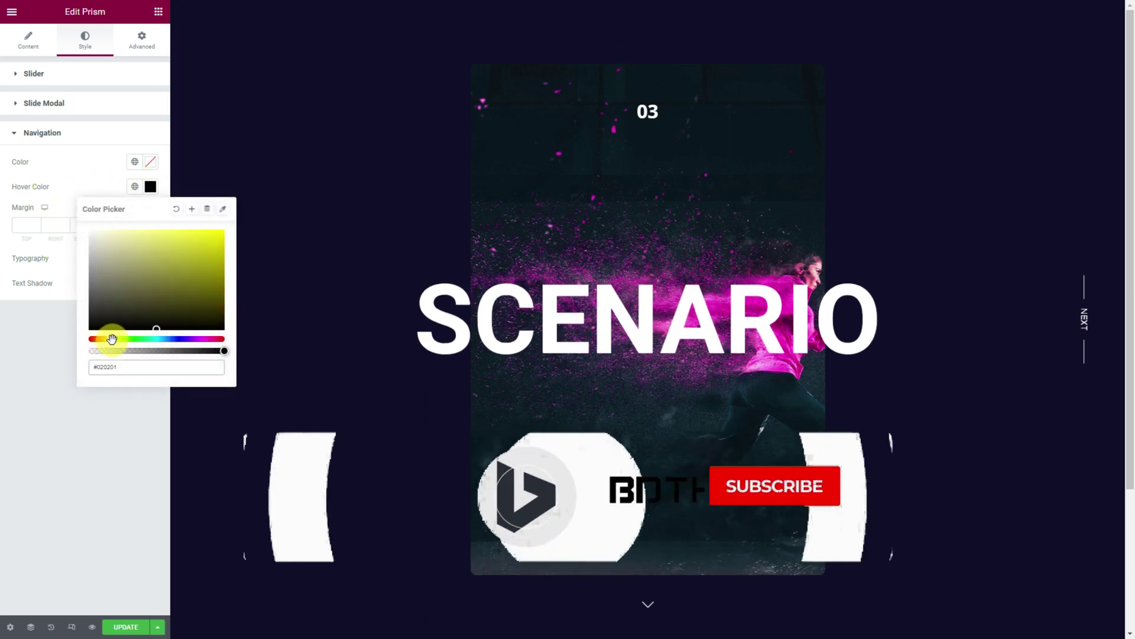
pyautogui.moveTo(220, 234); pyautogui.dragTo(235, 230)
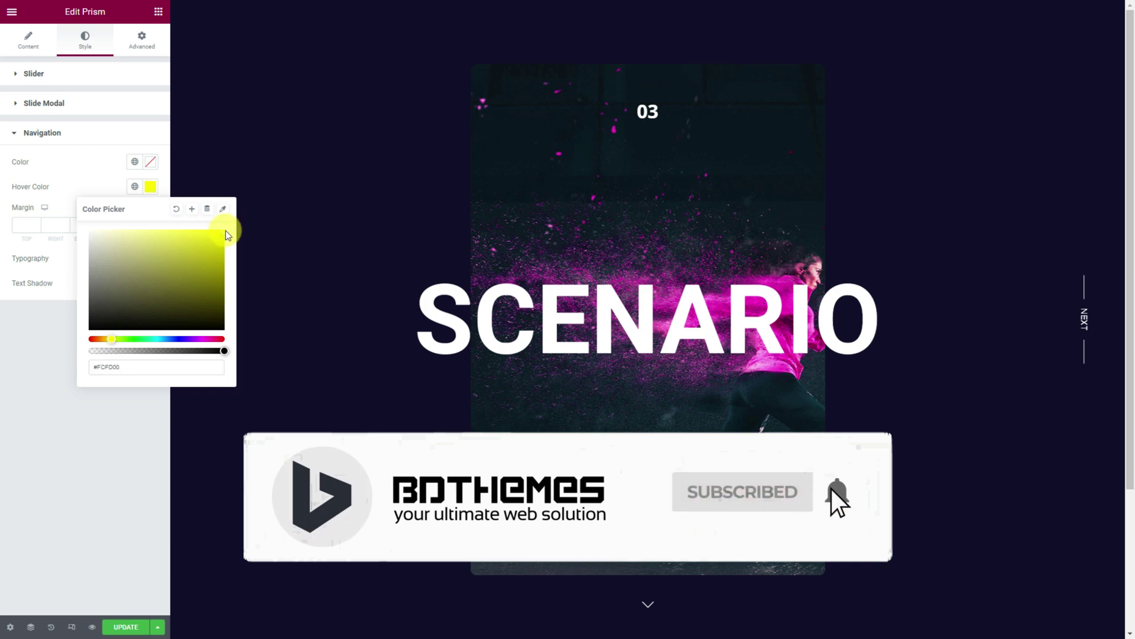
pyautogui.click(145, 424)
pyautogui.click(123, 629)
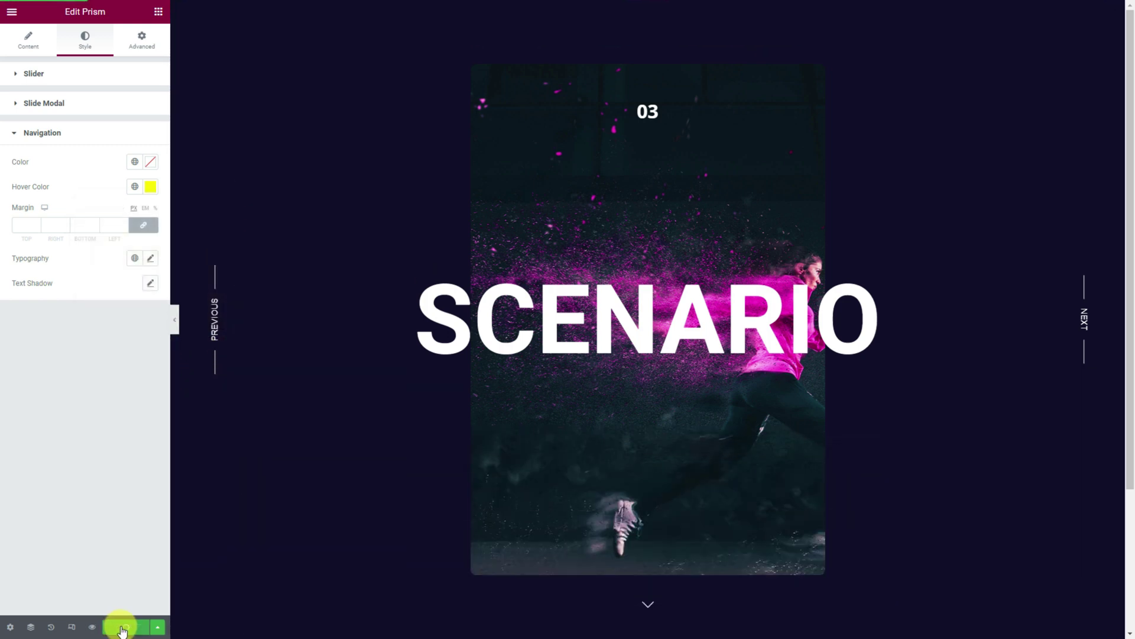